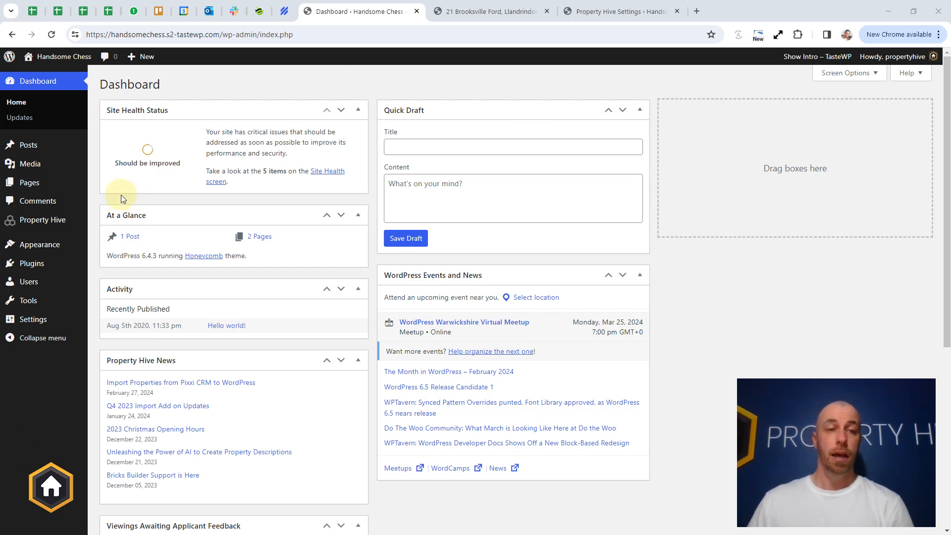
Open the Property Hive applicants list and check which contact types it can be filtered by.
{"action": "mouse_move", "coordinate": [62, 221]}
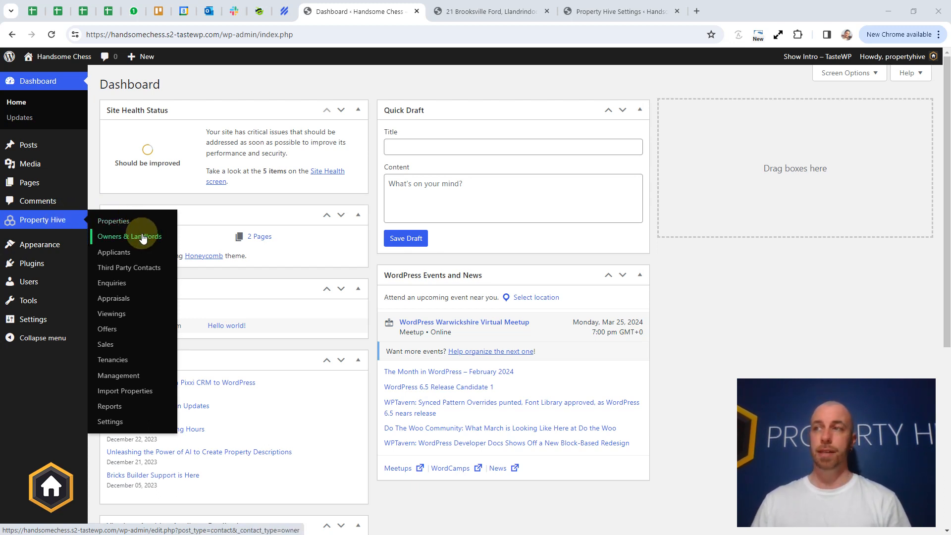
{"action": "left_click", "coordinate": [119, 254]}
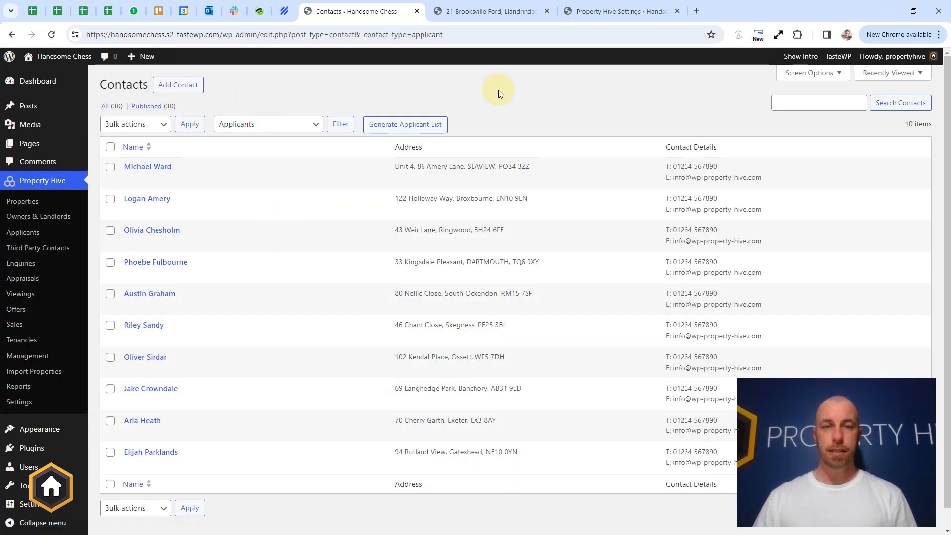
{"action": "left_click", "coordinate": [277, 125]}
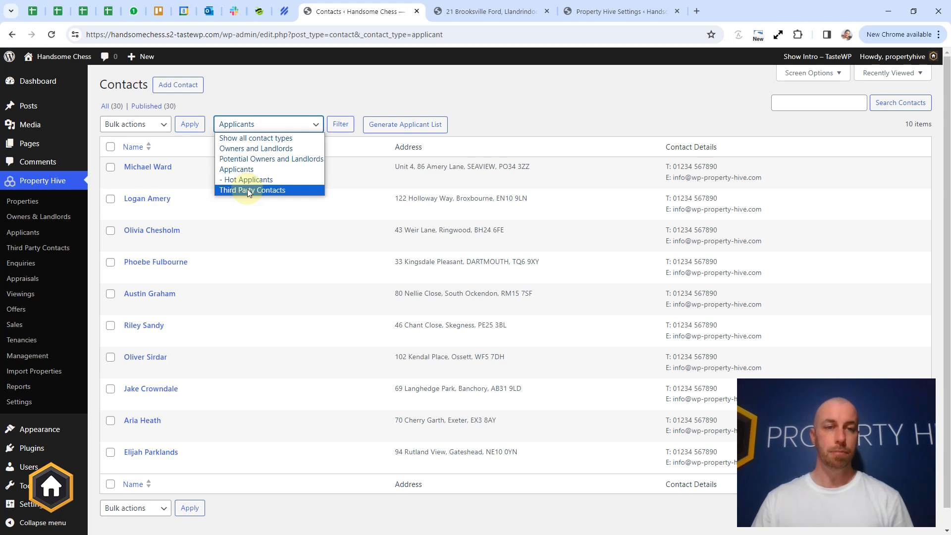
{"action": "left_click", "coordinate": [258, 94]}
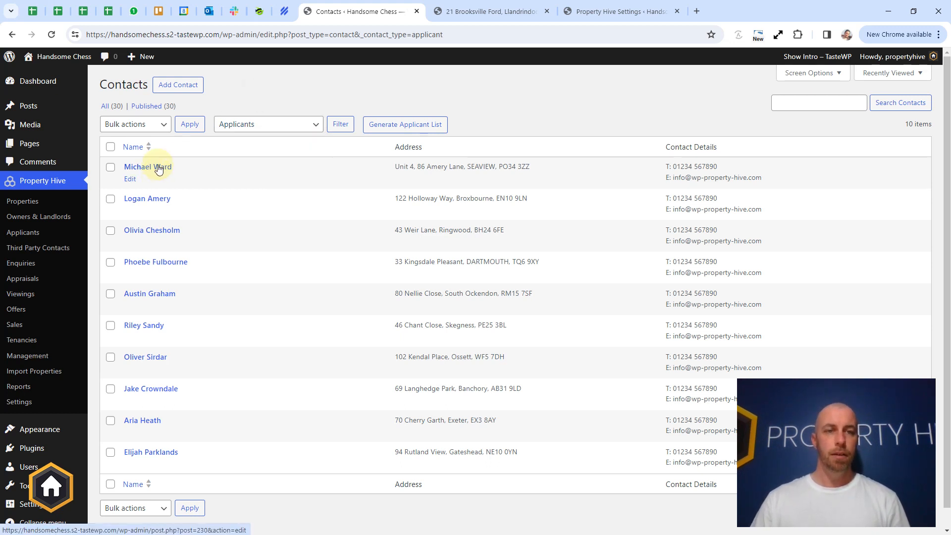
Open the first applicant's record, glance through its relationships, viewings and tenancies, and return to the contact details.
{"action": "left_click", "coordinate": [159, 169]}
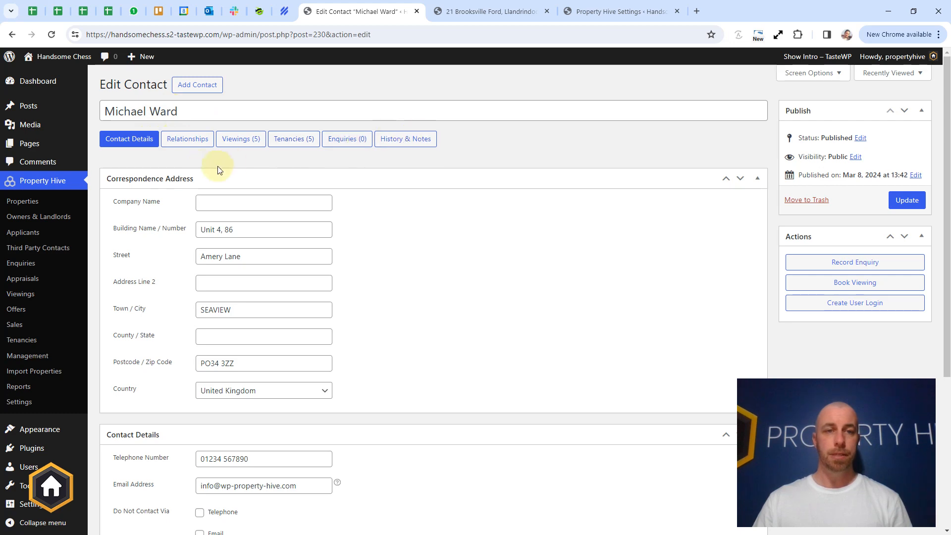
{"action": "left_click", "coordinate": [198, 142]}
{"action": "left_click", "coordinate": [240, 139]}
{"action": "left_click", "coordinate": [293, 140]}
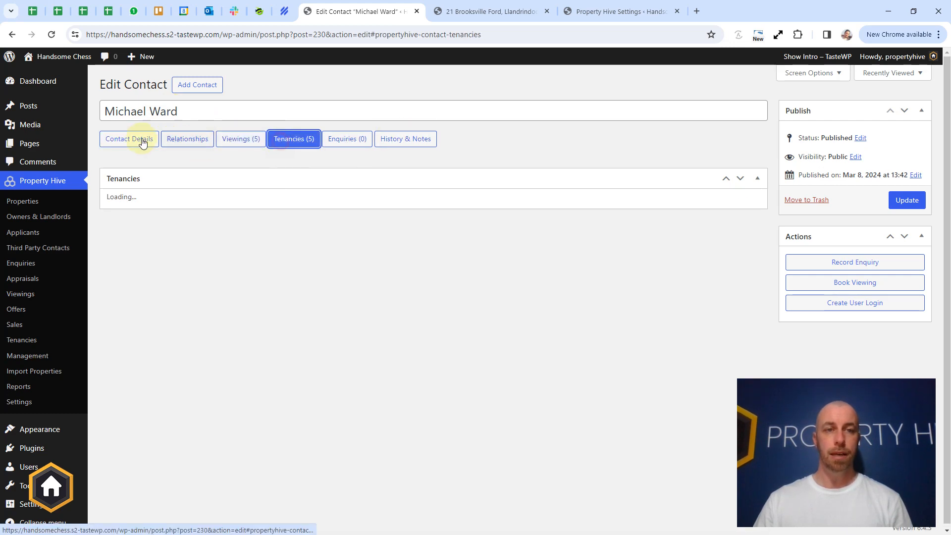
{"action": "left_click", "coordinate": [141, 142]}
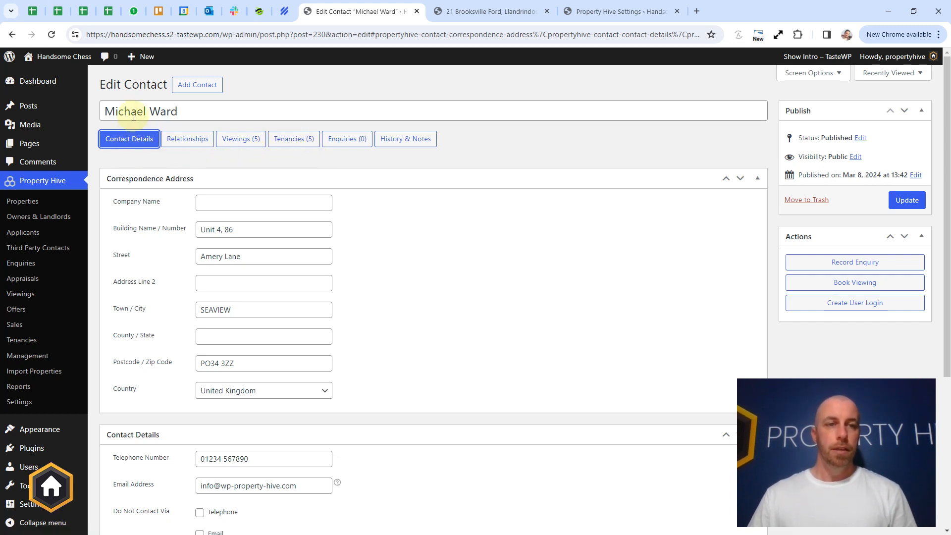
Examine the applicant's name, correspondence address and contact details, including the email address, contact notes and Dear fields.
{"action": "left_click_drag", "start_coordinate": [133, 114], "coordinate": [151, 114]}
{"action": "left_click", "coordinate": [152, 114]}
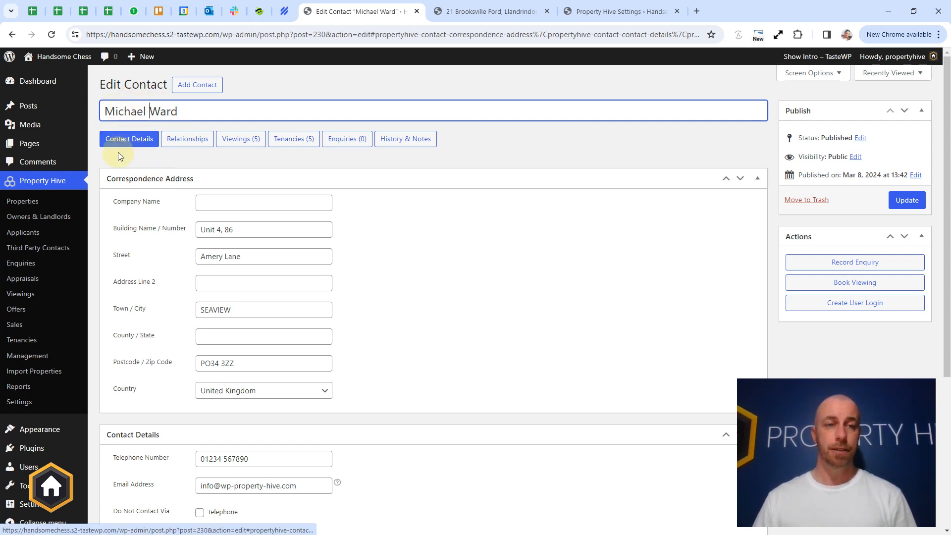
{"action": "scroll", "coordinate": [168, 203], "scroll_direction": "down", "scroll_amount": 5}
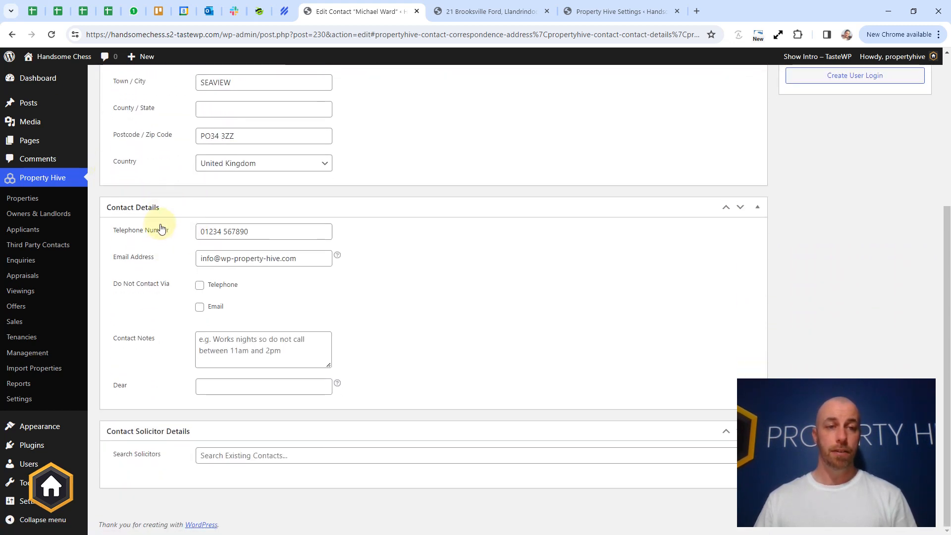
{"action": "left_click", "coordinate": [303, 254]}
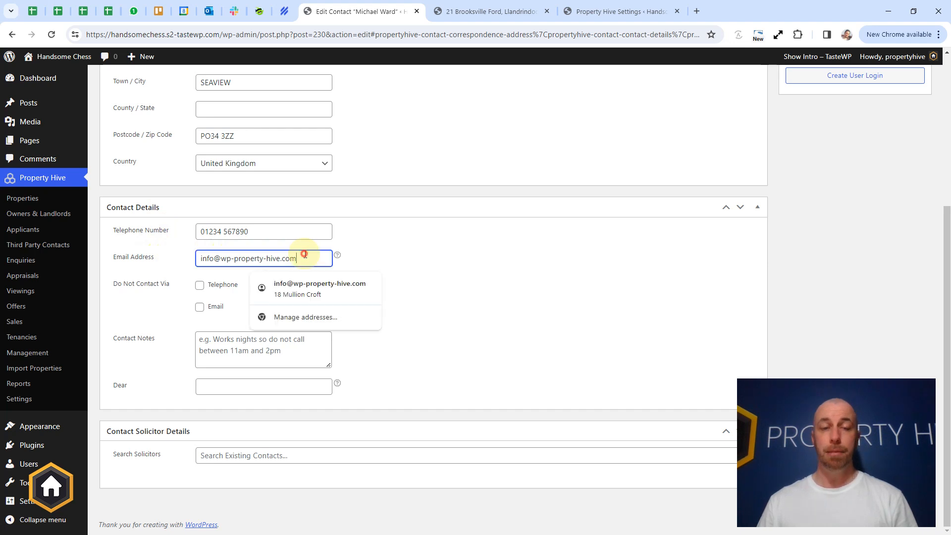
{"action": "left_click", "coordinate": [385, 234]}
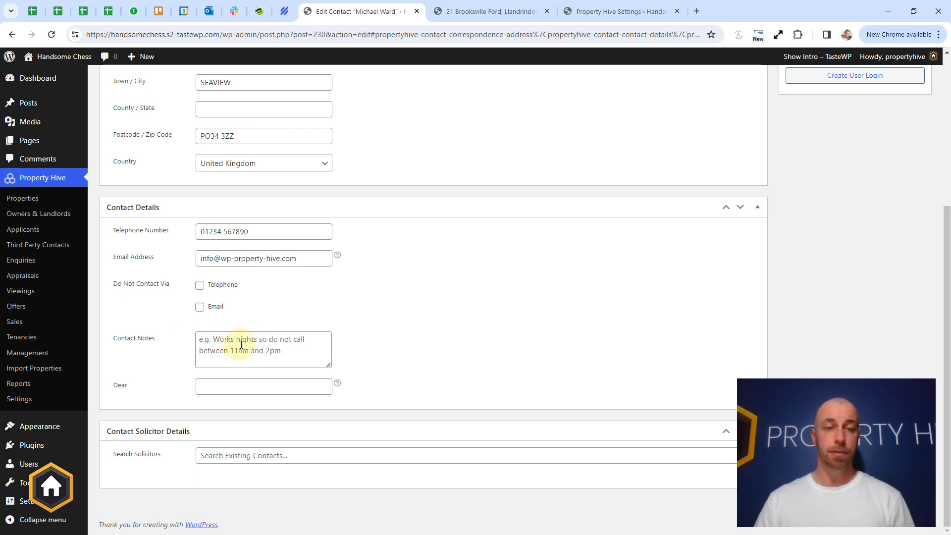
{"action": "left_click", "coordinate": [237, 389]}
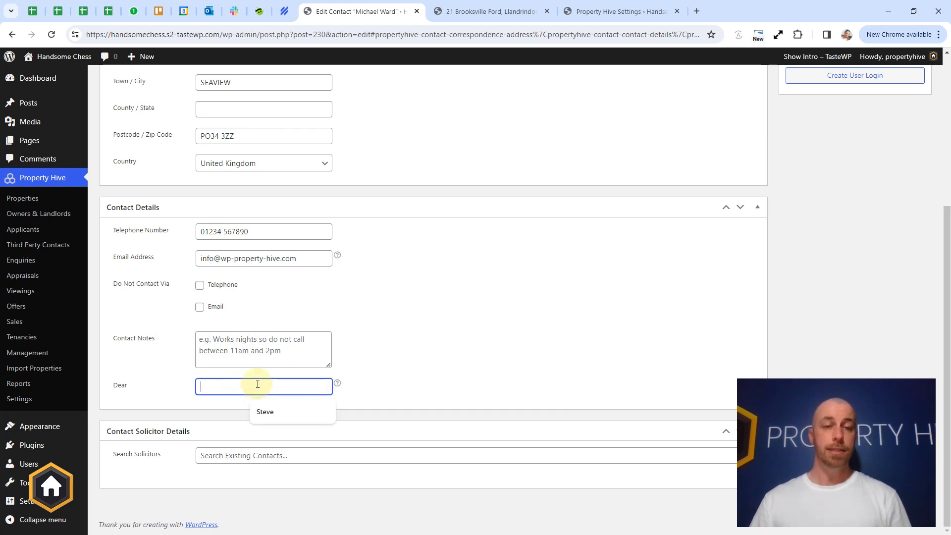
{"action": "left_click", "coordinate": [413, 345]}
{"action": "left_click", "coordinate": [283, 387]}
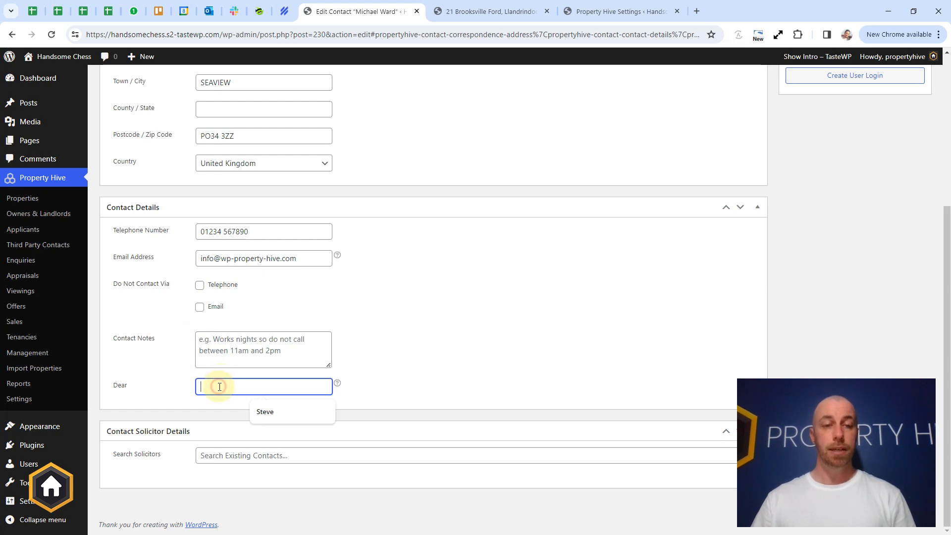
{"action": "scroll", "coordinate": [298, 356], "scroll_direction": "up", "scroll_amount": 5}
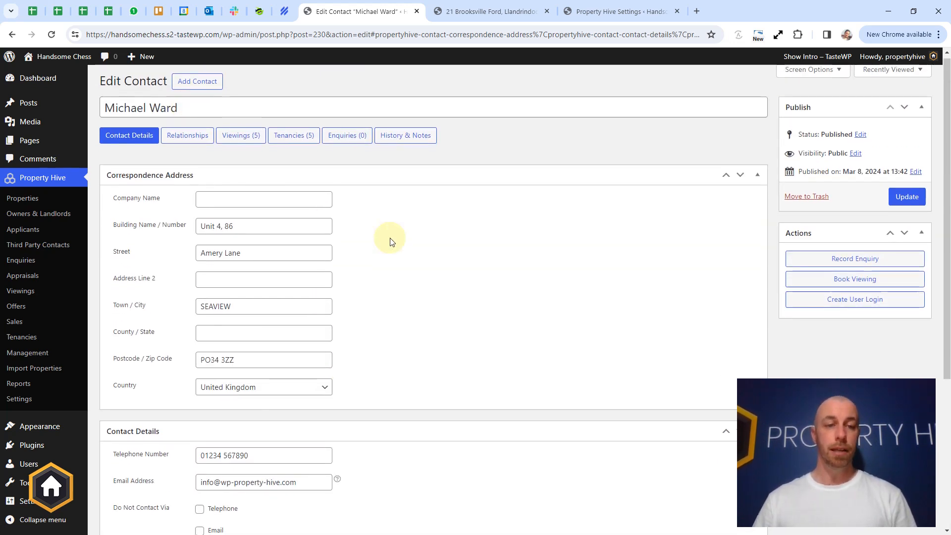
{"action": "scroll", "coordinate": [389, 240], "scroll_direction": "down", "scroll_amount": 5}
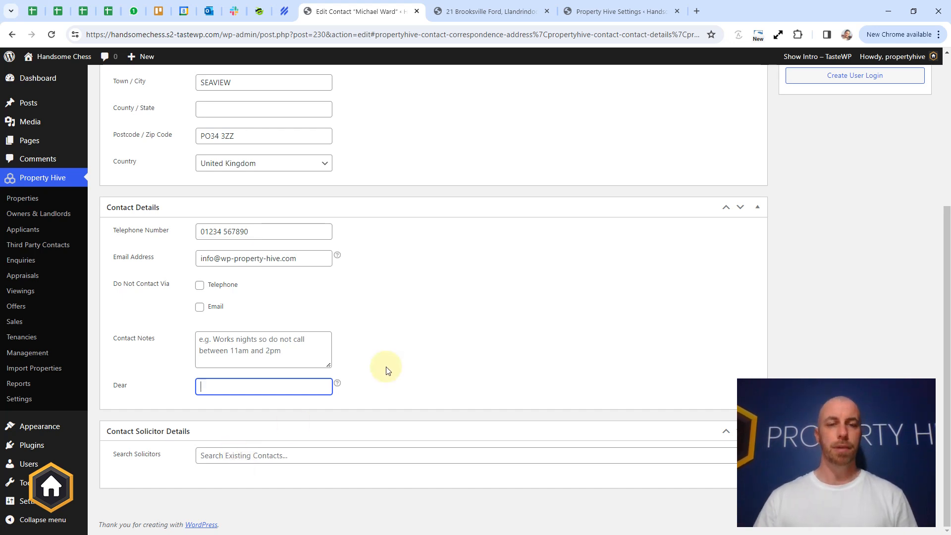
{"action": "scroll", "coordinate": [386, 369], "scroll_direction": "up", "scroll_amount": 5}
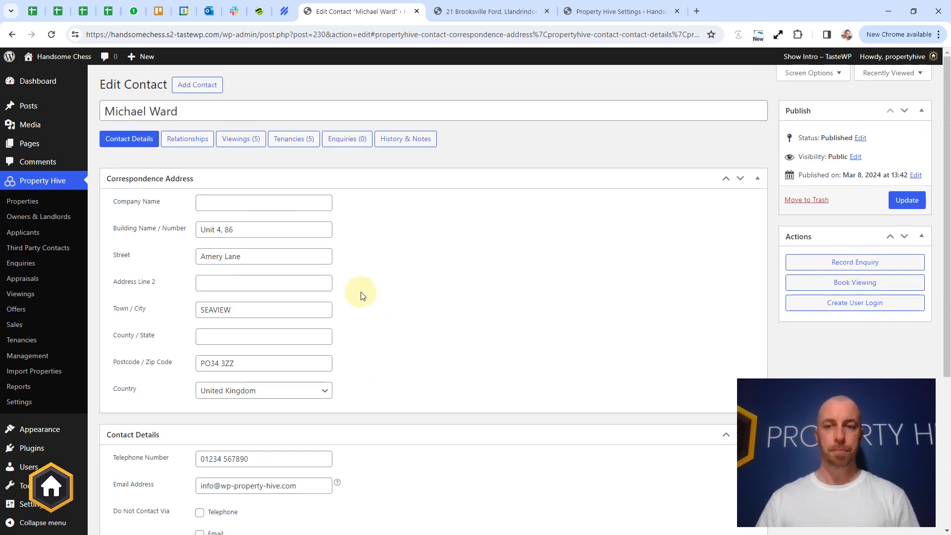
Review the contact's relationships, viewing the New Applicant and New Third Party entries before returning to Lettings Applicant.
{"action": "left_click", "coordinate": [171, 141]}
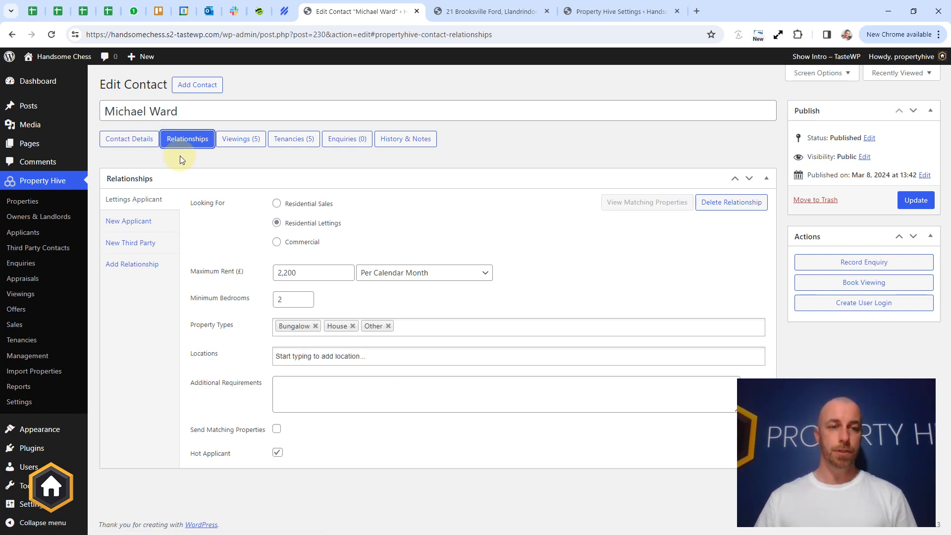
{"action": "left_click", "coordinate": [149, 224]}
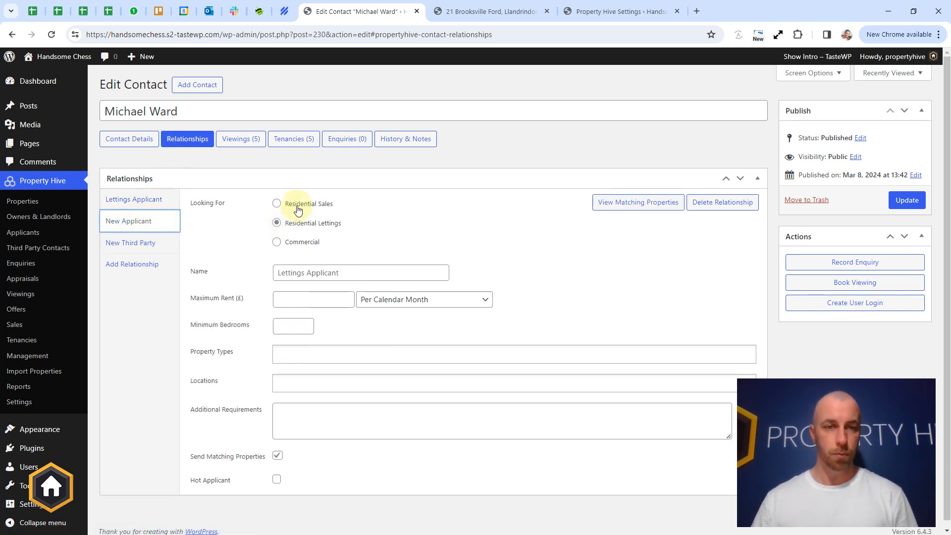
{"action": "left_click", "coordinate": [135, 249]}
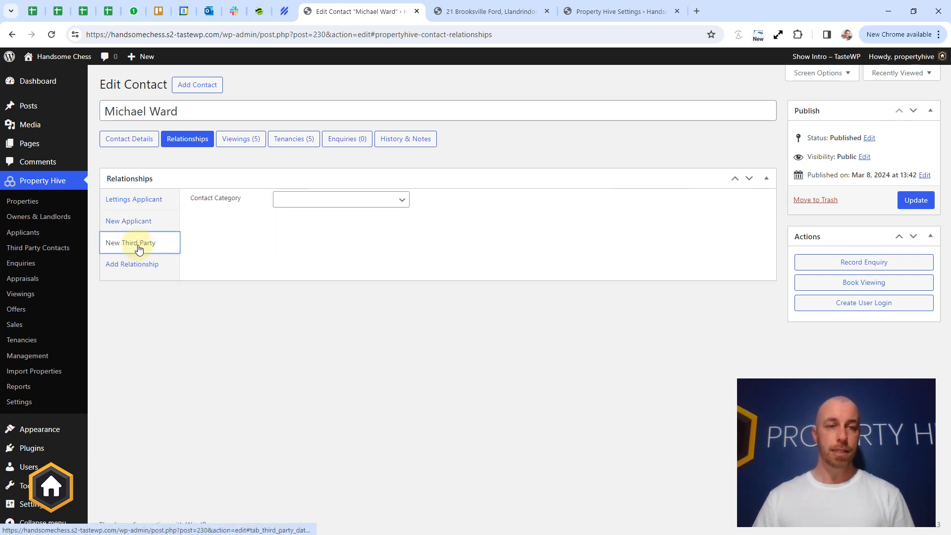
{"action": "left_click", "coordinate": [143, 202]}
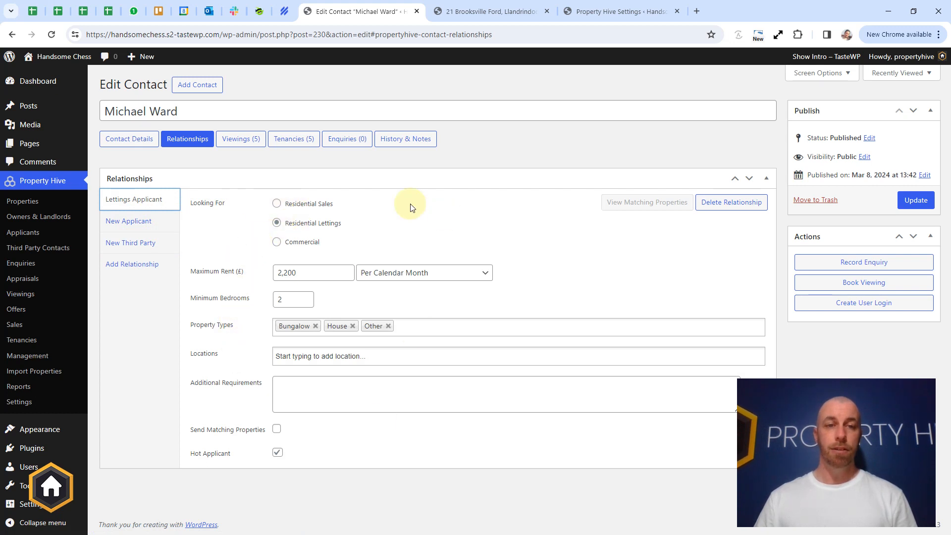
Compare the requirement fields the Lettings Applicant offers for Residential Sales, Residential Lettings and Commercial.
{"action": "left_click", "coordinate": [317, 204]}
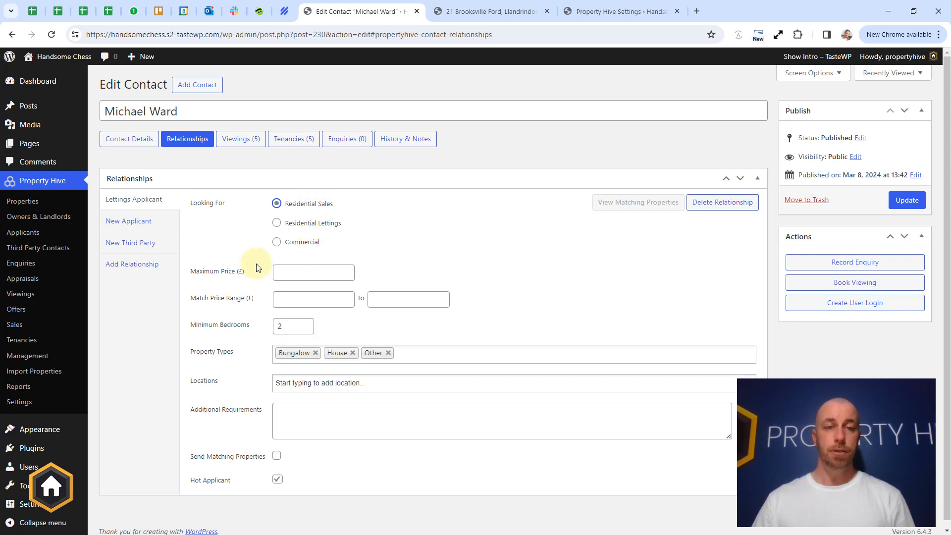
{"action": "left_click", "coordinate": [301, 224]}
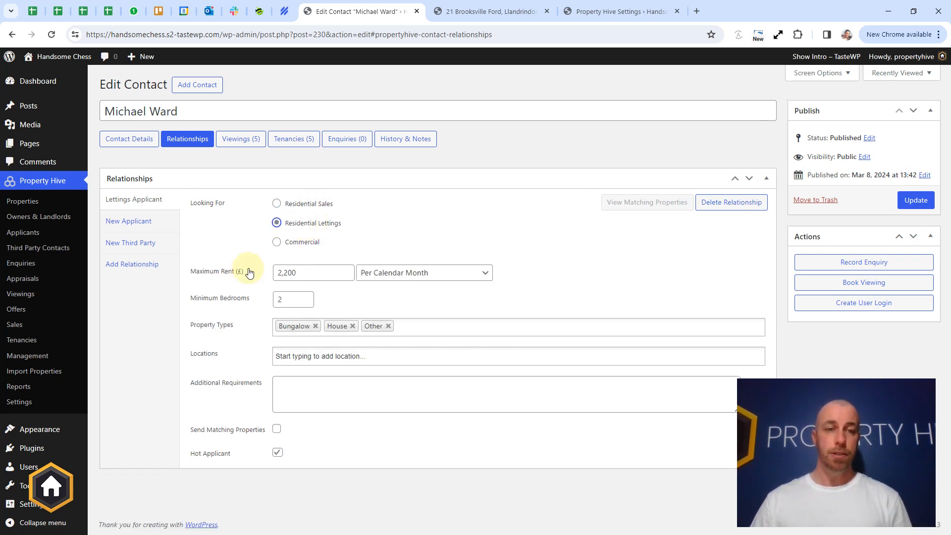
{"action": "left_click", "coordinate": [299, 244]}
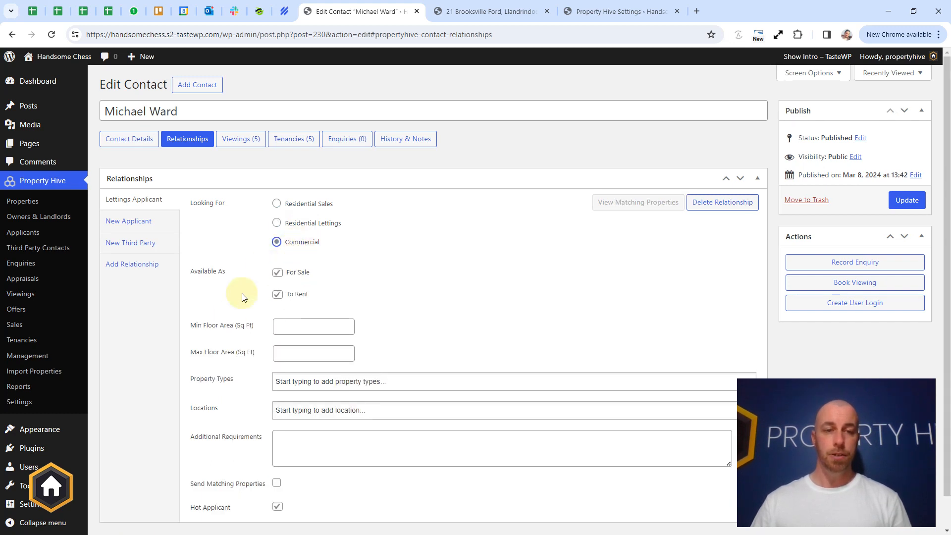
Set the applicant to look for Residential Sales with a maximum price of 500000.
{"action": "left_click", "coordinate": [309, 209]}
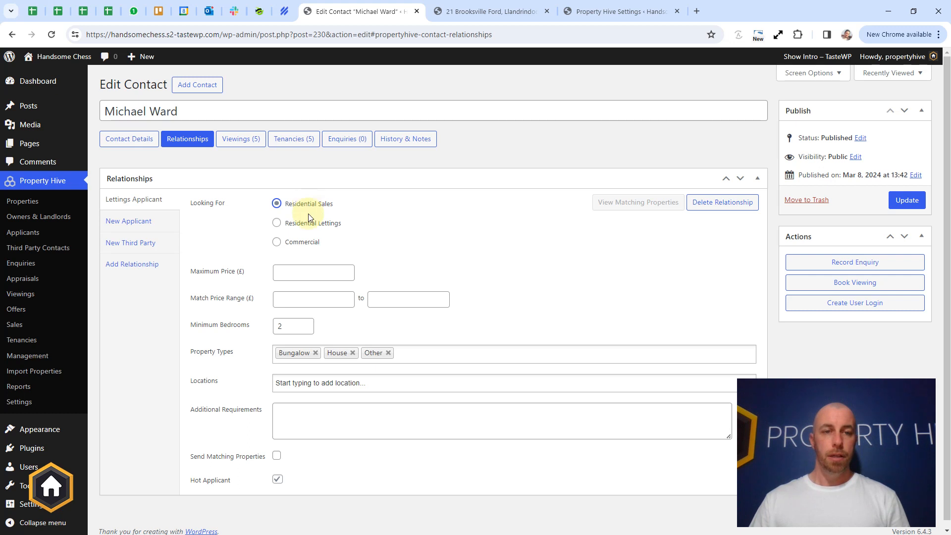
{"action": "left_click", "coordinate": [301, 268]}
{"action": "key", "text": "Down"}
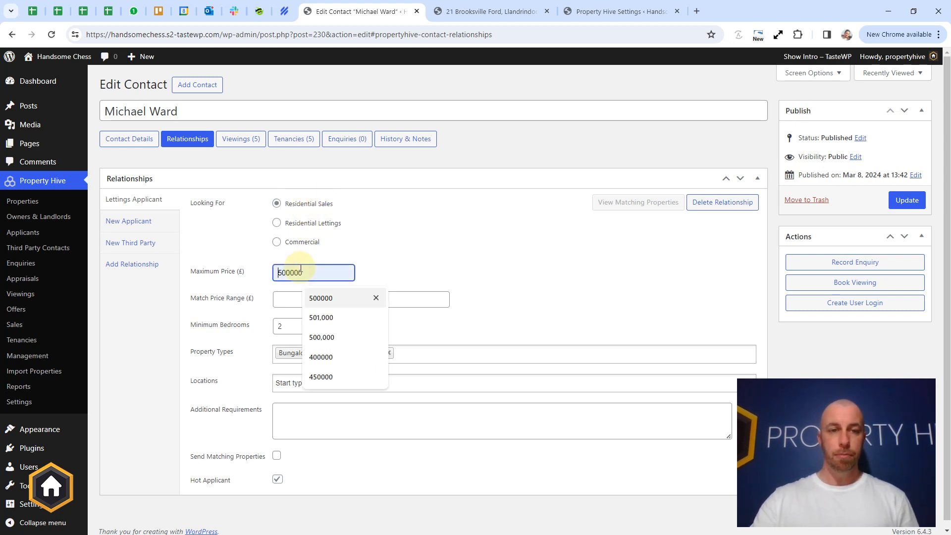
{"action": "left_click", "coordinate": [309, 296]}
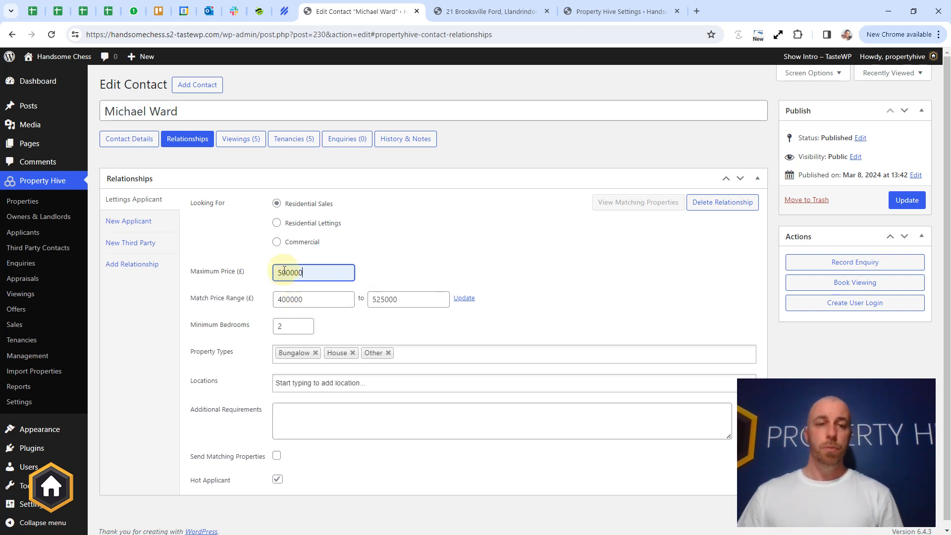
Compare the maximum price with the lower and upper limits of the match price range.
{"action": "left_click_drag", "start_coordinate": [284, 272], "coordinate": [273, 272]}
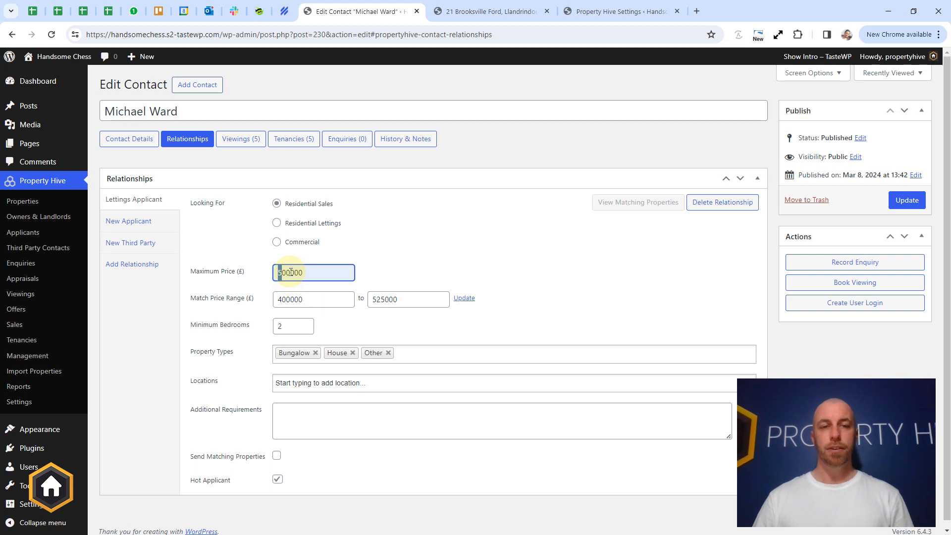
{"action": "left_click_drag", "start_coordinate": [314, 300], "coordinate": [274, 299]}
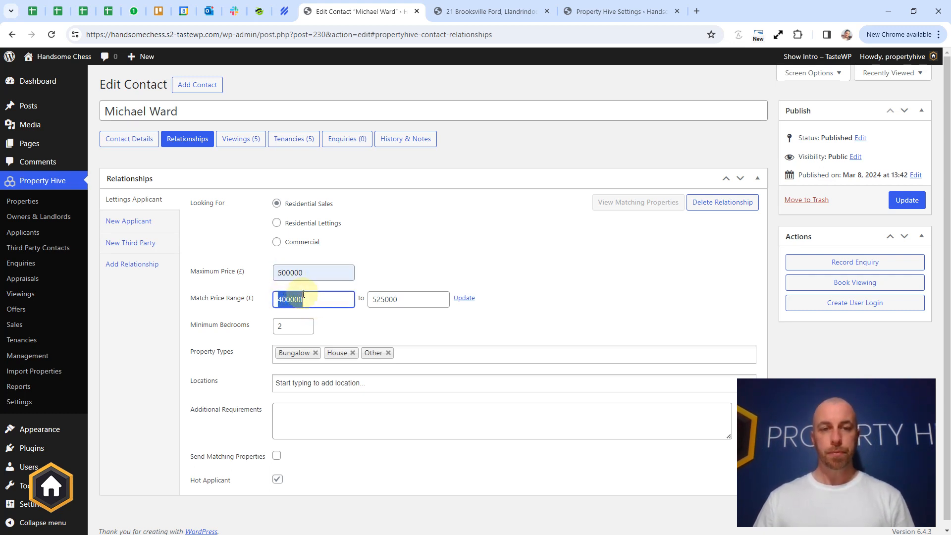
{"action": "left_click", "coordinate": [382, 299]}
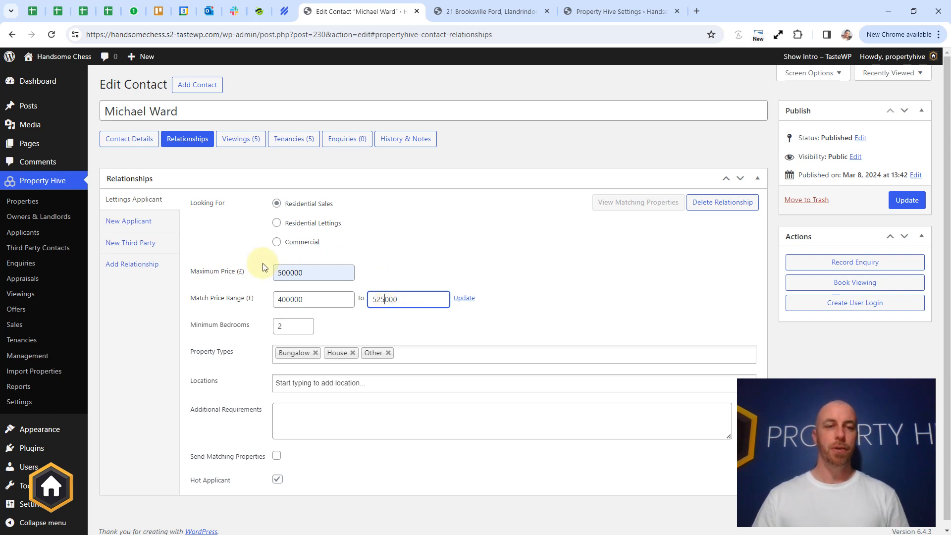
{"action": "left_click", "coordinate": [399, 273]}
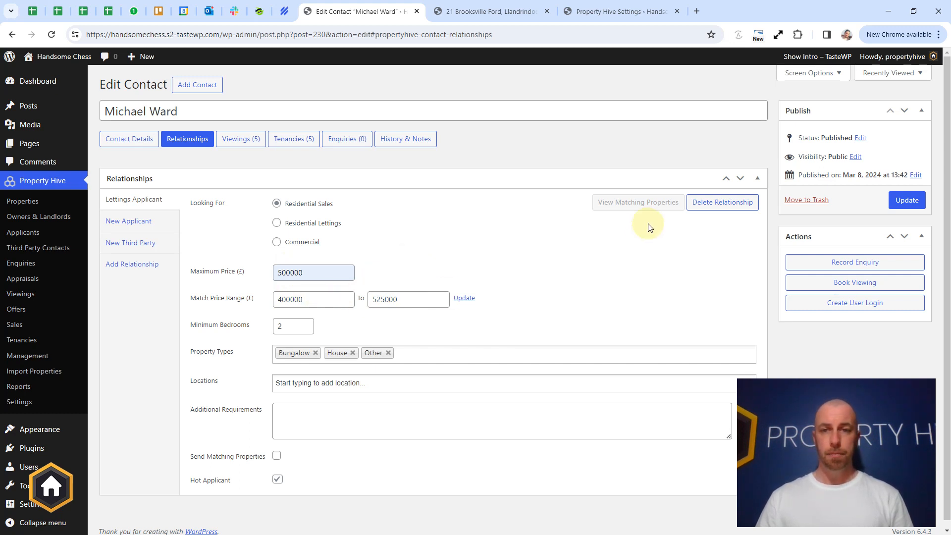
Delete the empty New Applicant relationship from the contact and confirm the deletion.
{"action": "left_click", "coordinate": [130, 222]}
{"action": "left_click", "coordinate": [706, 213]}
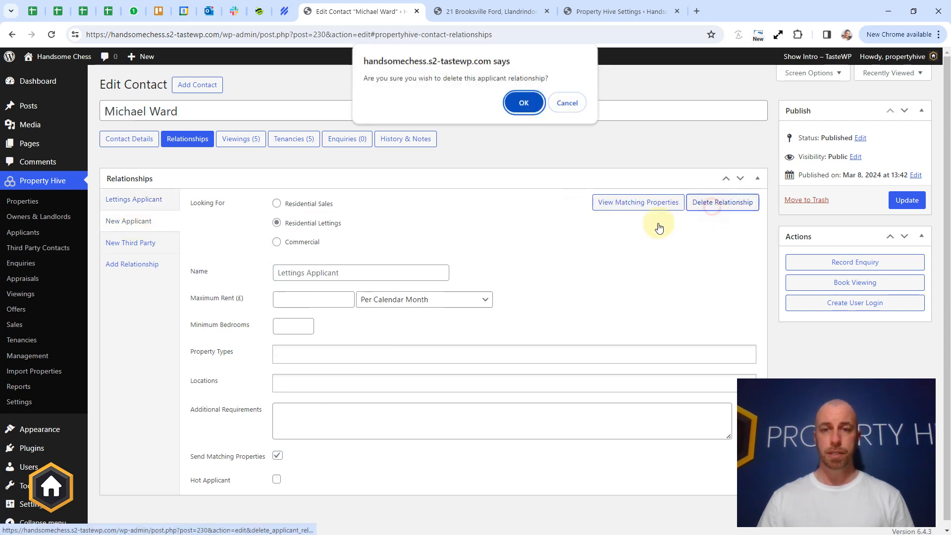
{"action": "left_click", "coordinate": [523, 102]}
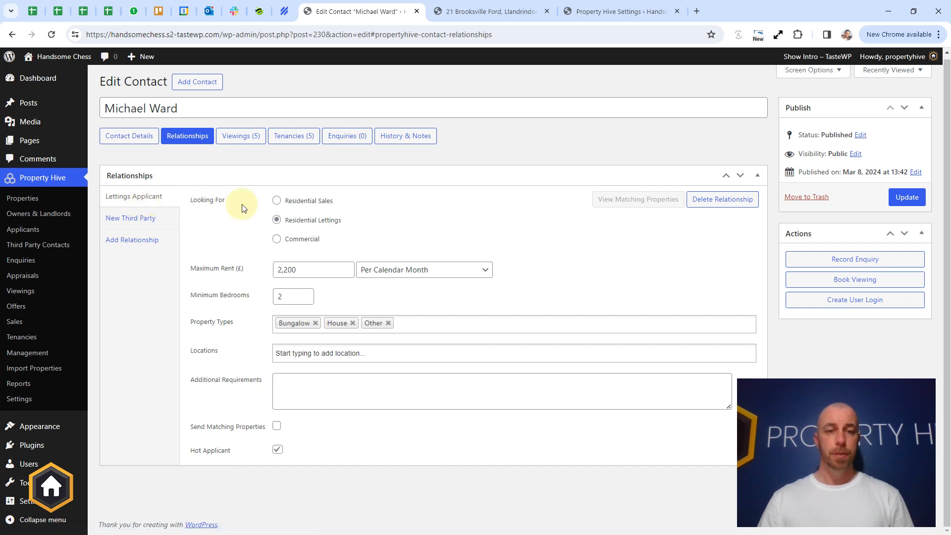
Check the contact categories available for the New Third Party relationship without choosing one.
{"action": "left_click", "coordinate": [128, 219]}
{"action": "left_click", "coordinate": [305, 203]}
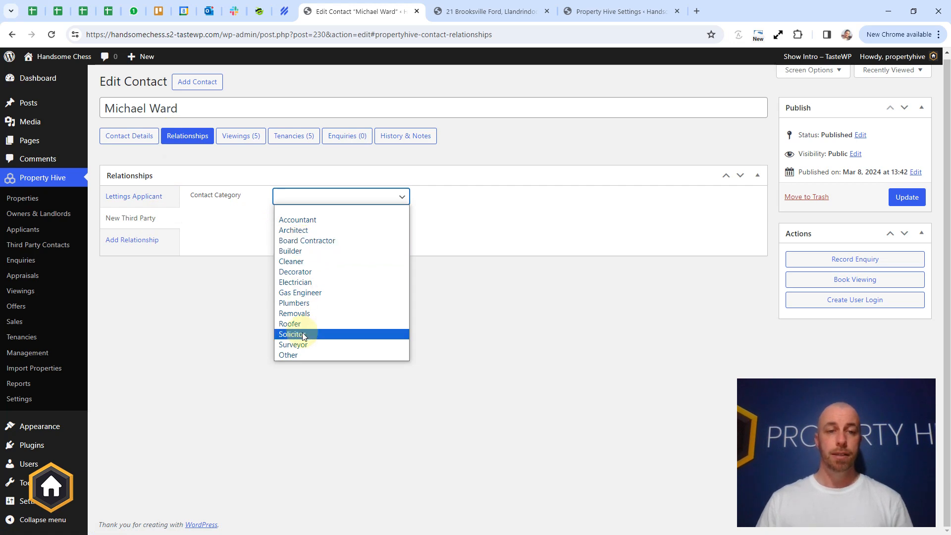
{"action": "left_click", "coordinate": [219, 320]}
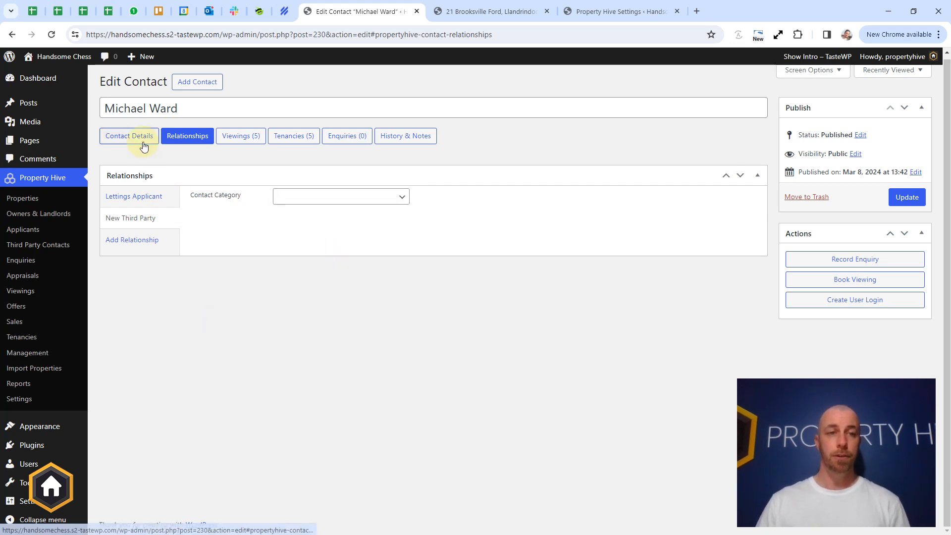
Return to the contact details and view the solicitor search under Contact Solicitor Details.
{"action": "left_click", "coordinate": [129, 135]}
{"action": "scroll", "coordinate": [192, 272], "scroll_direction": "down", "scroll_amount": 2}
{"action": "scroll", "coordinate": [192, 272], "scroll_direction": "down", "scroll_amount": 3}
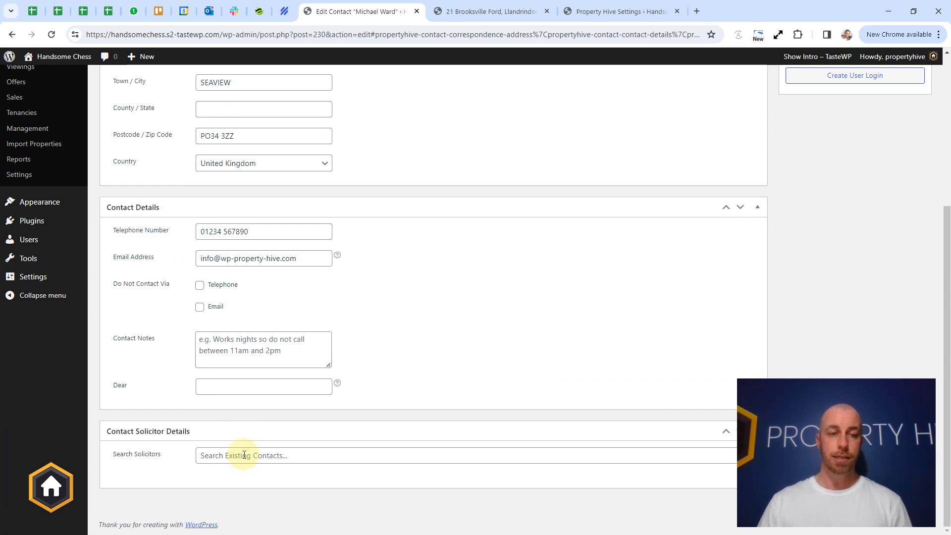
Review the requirements saved under the contact's Lettings Applicant relationship.
{"action": "scroll", "coordinate": [241, 455], "scroll_direction": "up", "scroll_amount": 5}
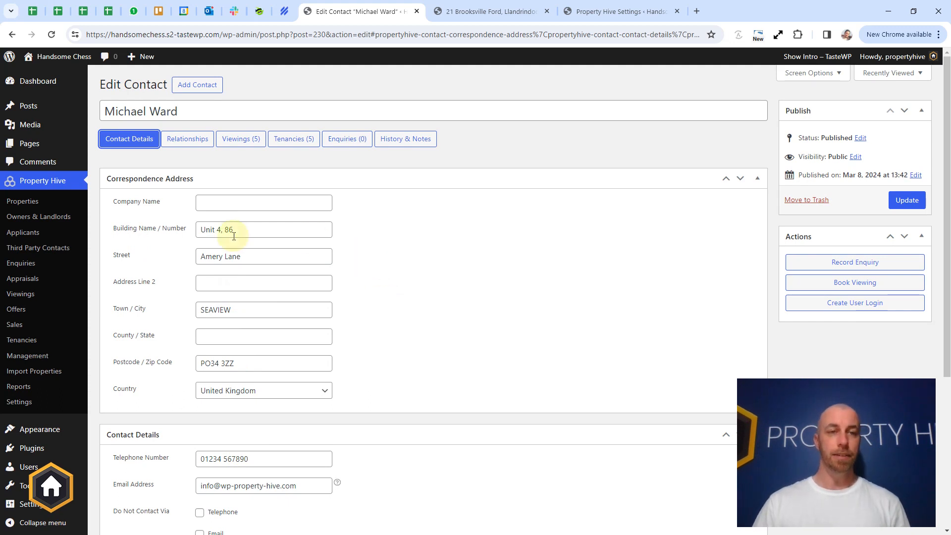
{"action": "left_click", "coordinate": [186, 143]}
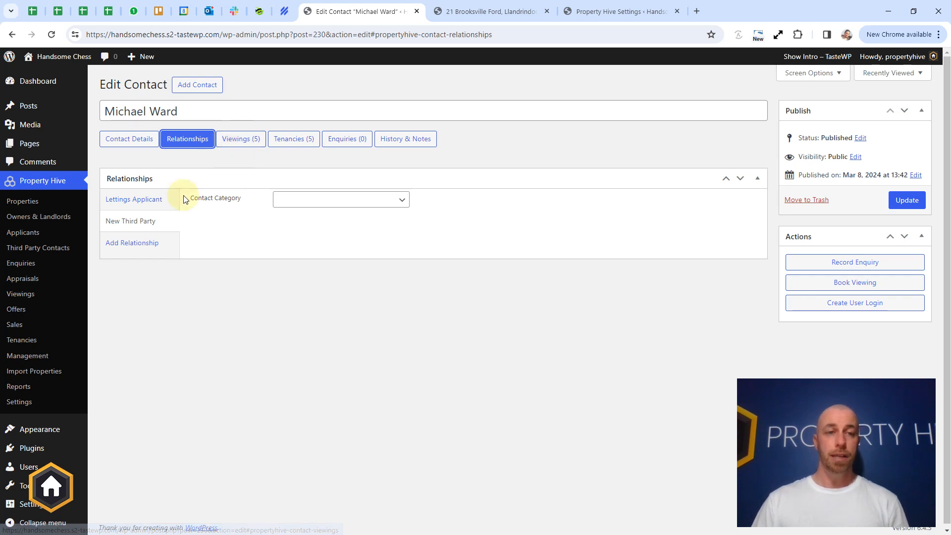
{"action": "left_click", "coordinate": [147, 202]}
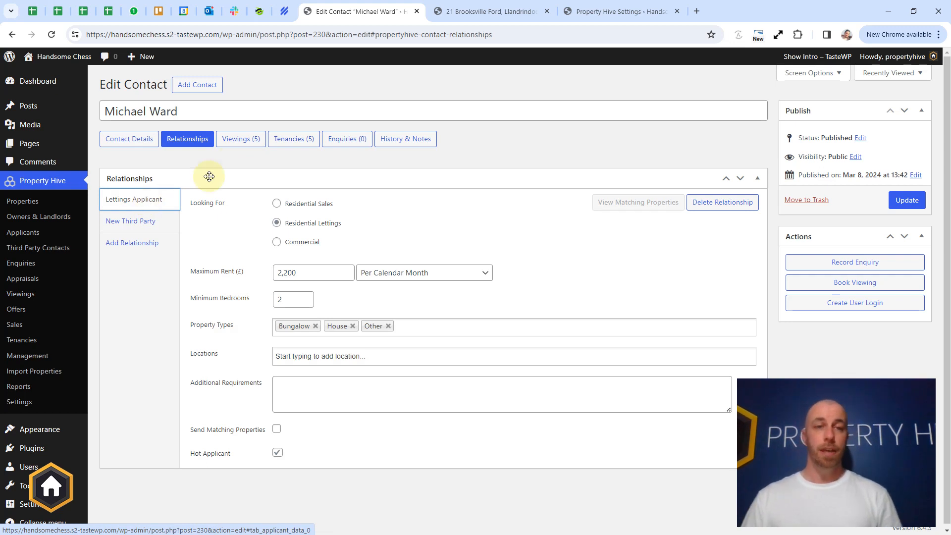
Review the viewings, tenancies and enquiries recorded against the contact.
{"action": "left_click", "coordinate": [235, 140]}
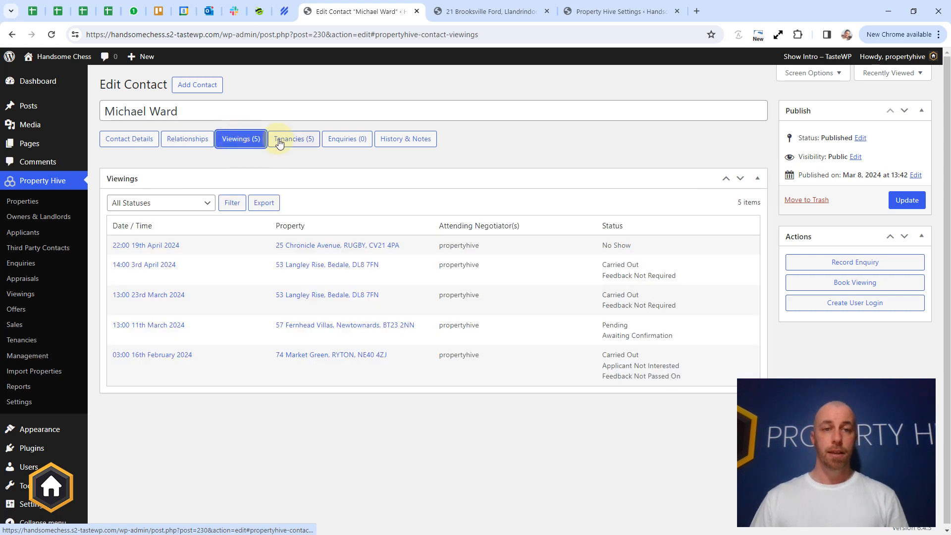
{"action": "left_click", "coordinate": [278, 142]}
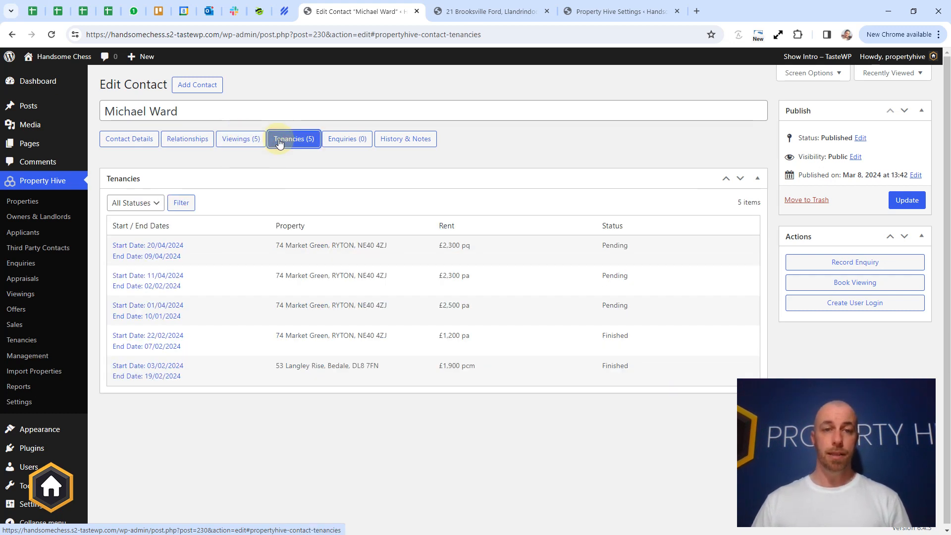
{"action": "left_click", "coordinate": [330, 140]}
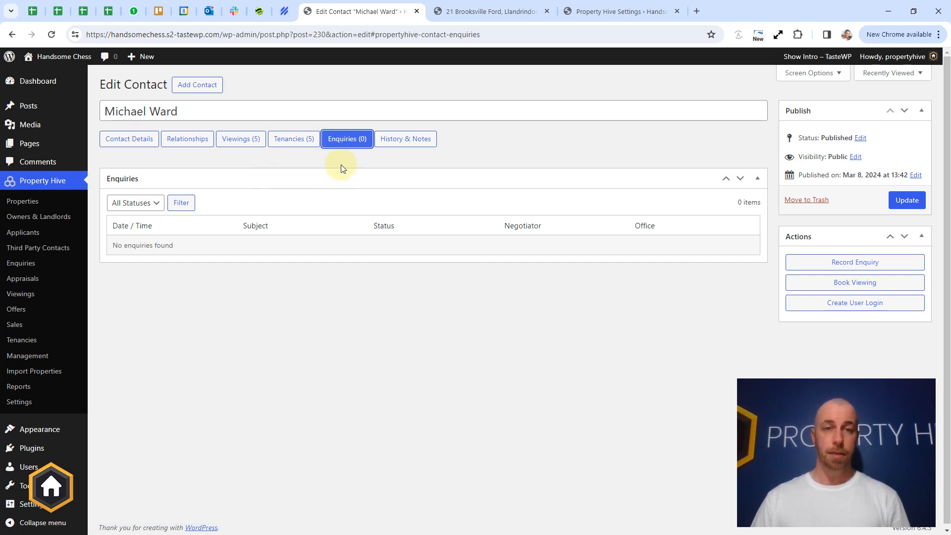
View the contact's history and notes, and begin a new note in the empty note field.
{"action": "left_click", "coordinate": [397, 140]}
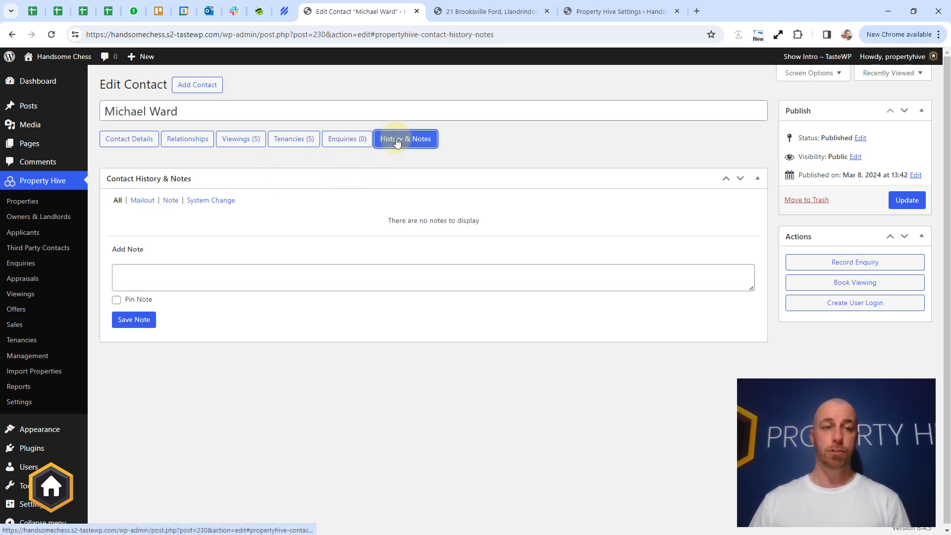
{"action": "left_click", "coordinate": [219, 273]}
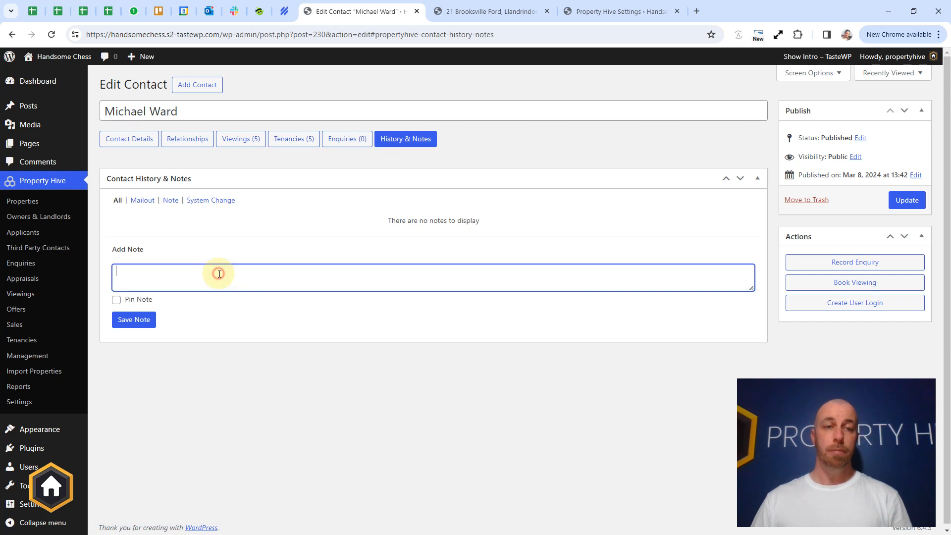